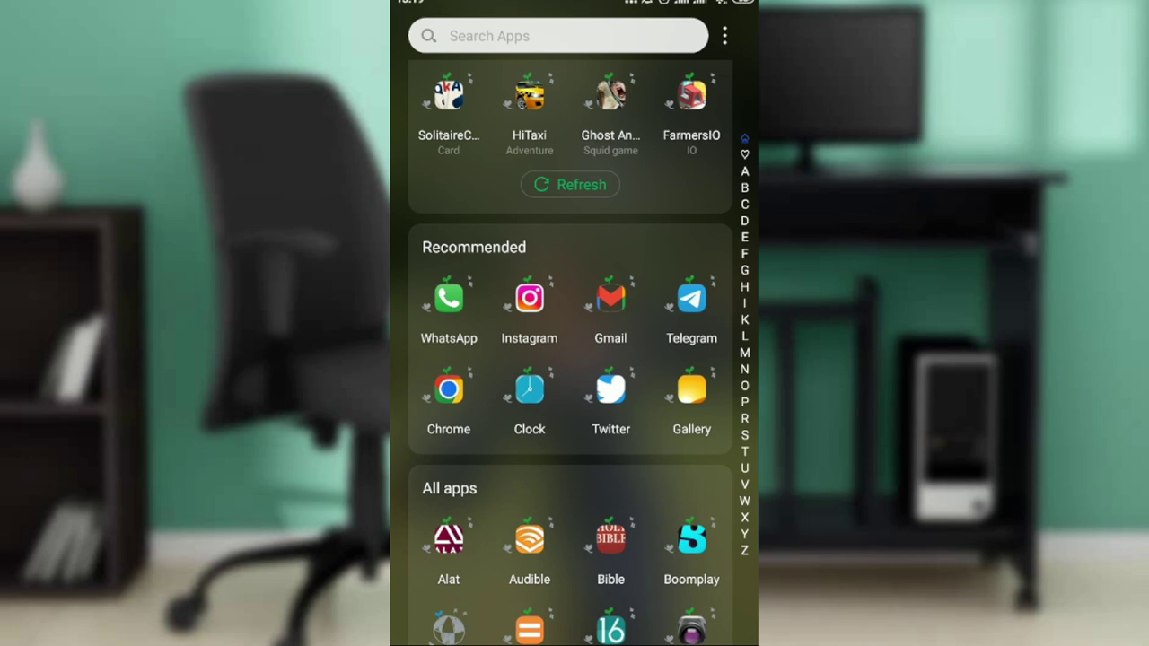
Launch WhatsApp from the app drawer and open the Message yourself chat holding the audio file.
scroll(570, 359, down, 2)
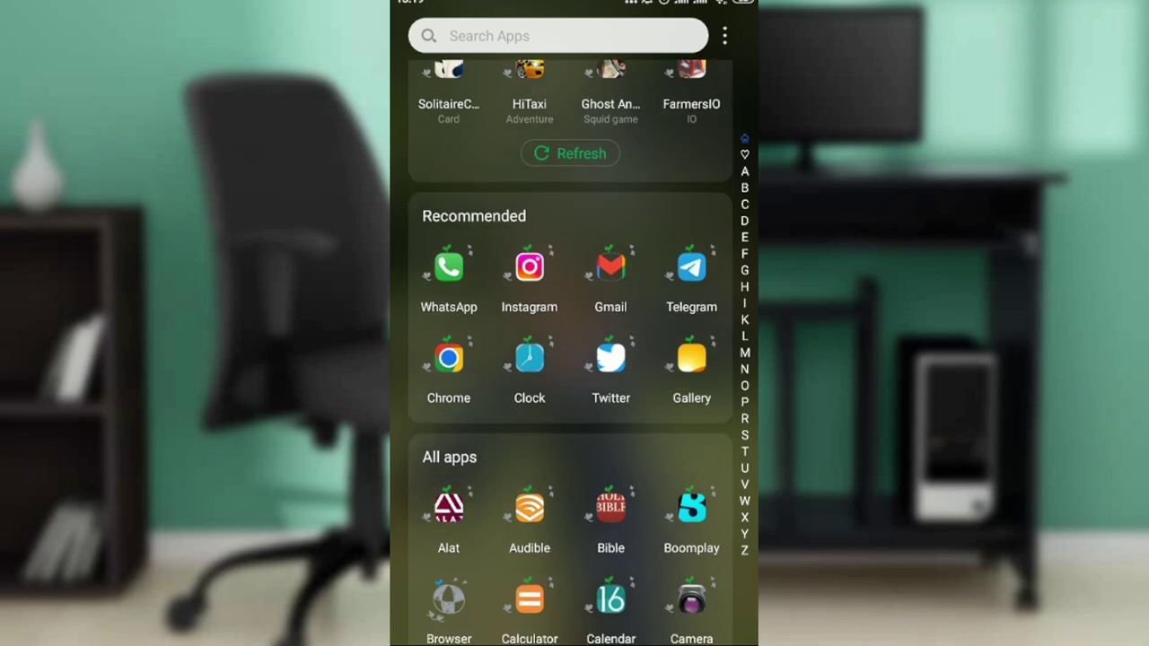
scroll(570, 359, up, 1)
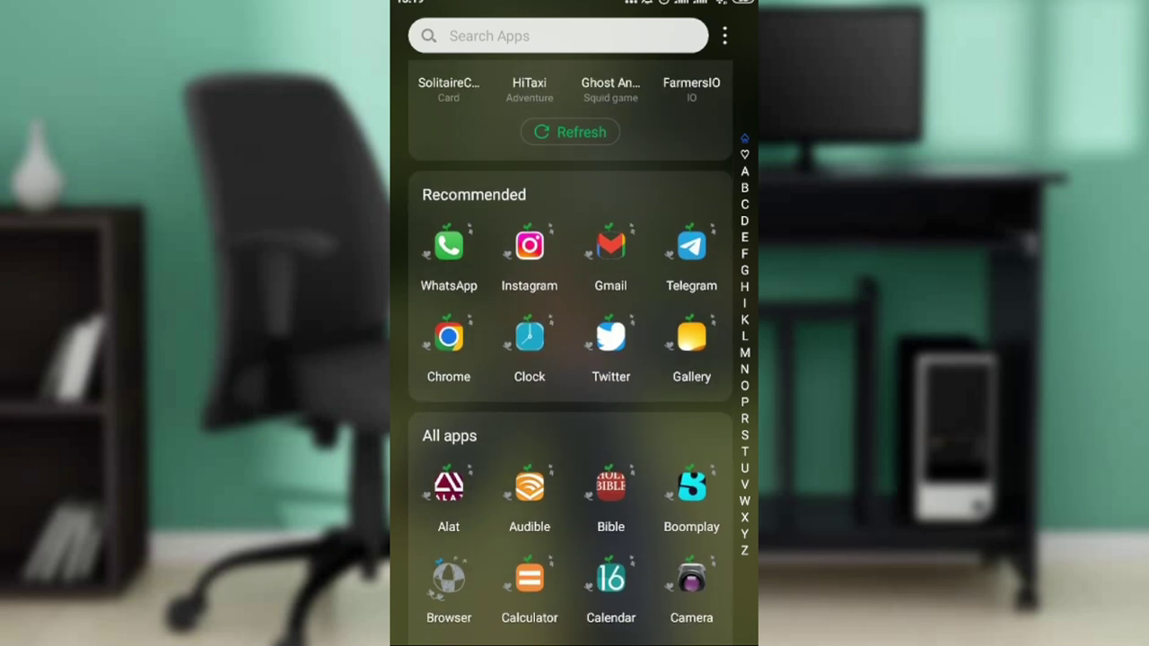
scroll(570, 359, up, 1)
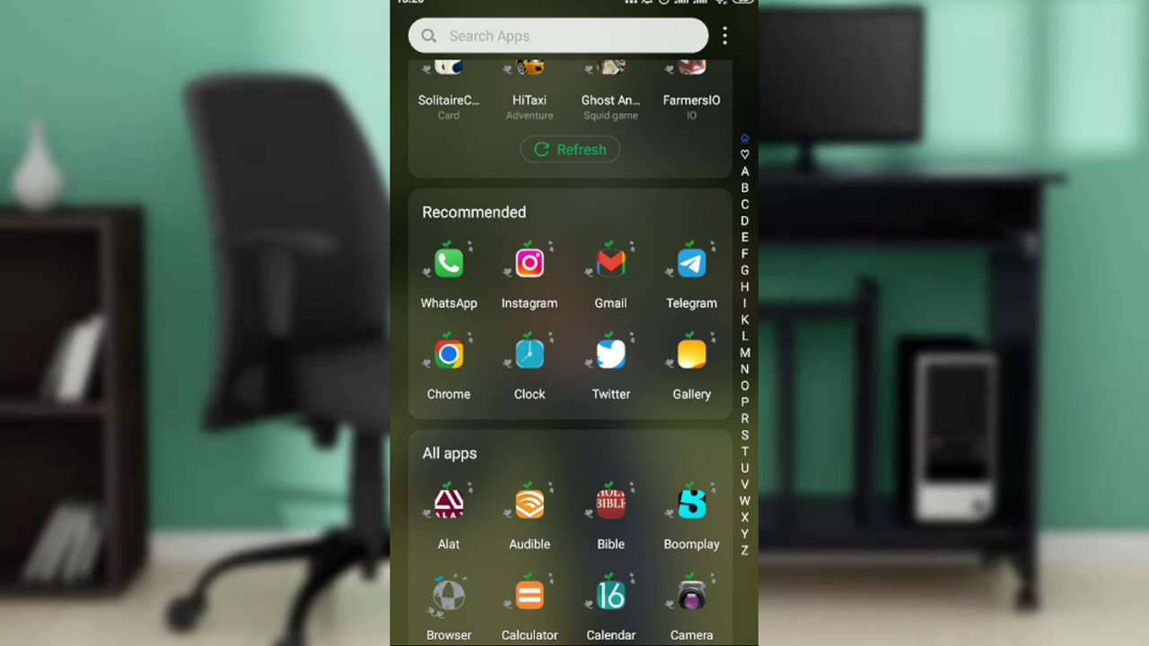
click(448, 263)
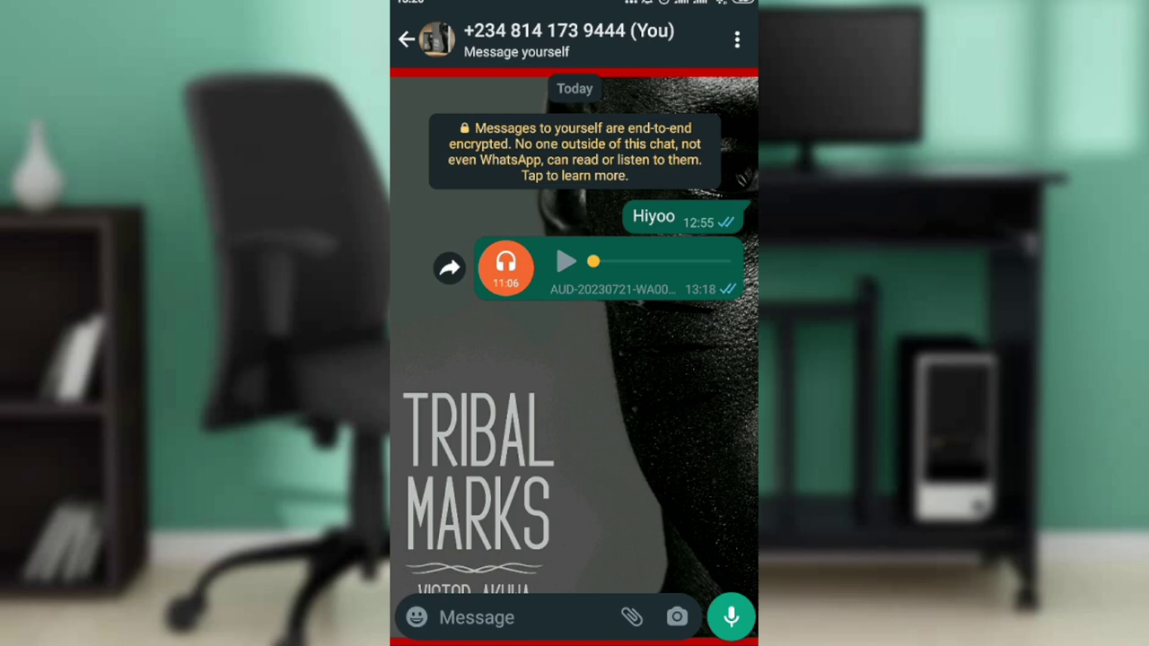
key(Escape)
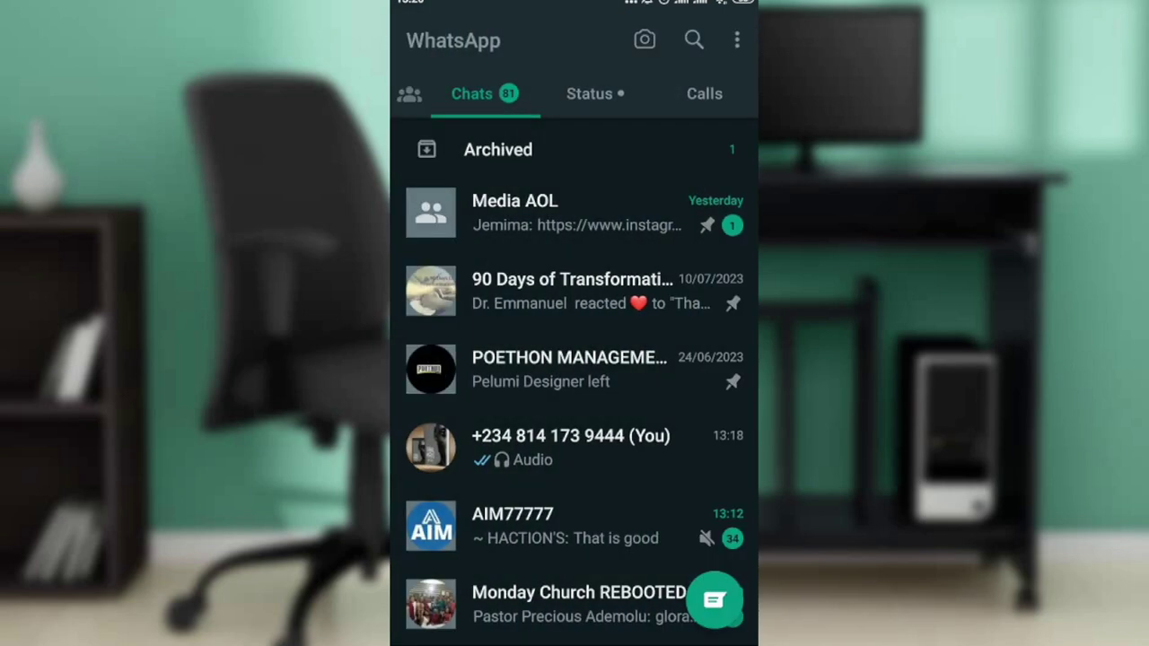
scroll(574, 359, down, 1)
scroll(575, 359, up, 1)
click(575, 444)
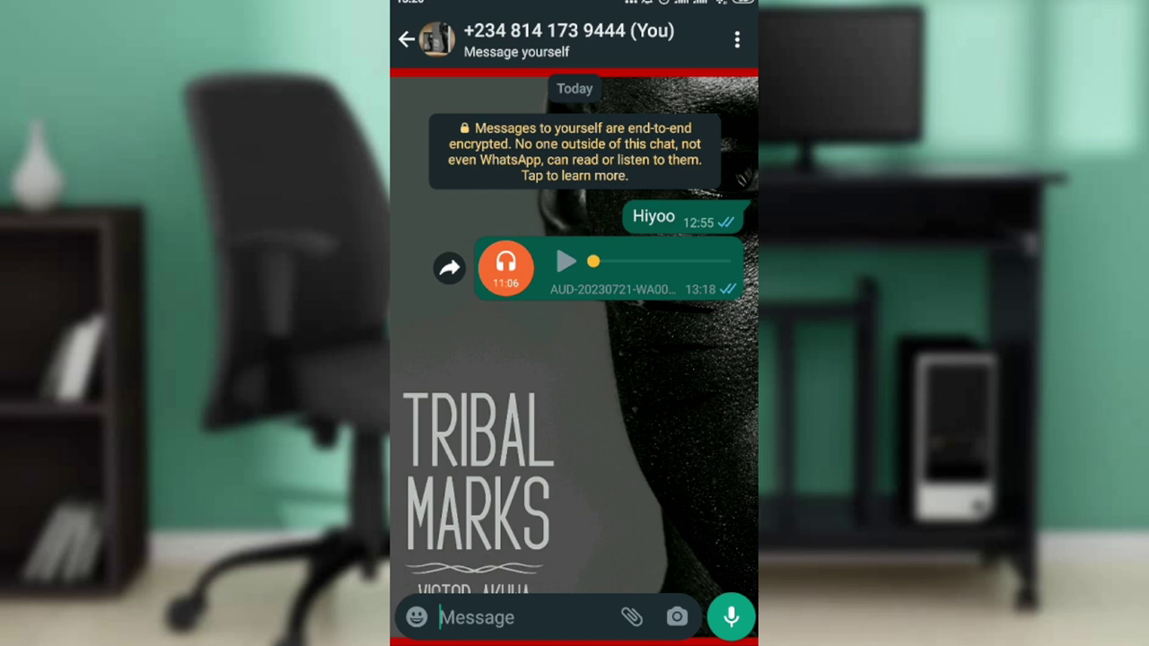
Record a locked, hands-free five-second voice note and send it in the self-chat.
click(732, 617)
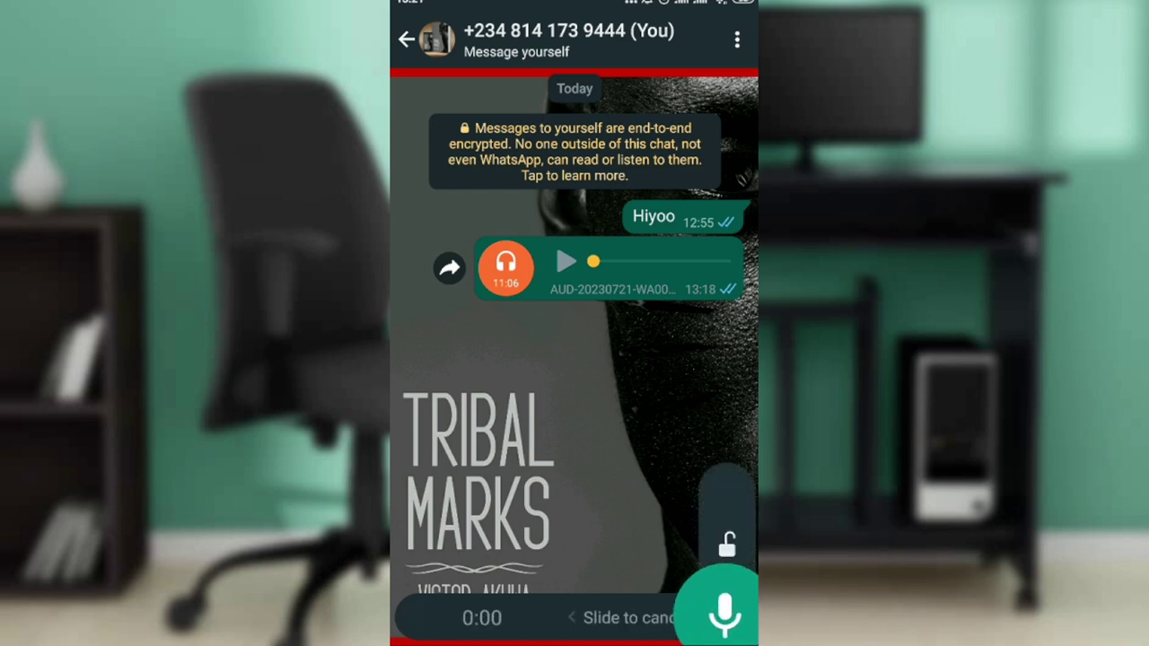
drag(726, 563, 728, 433)
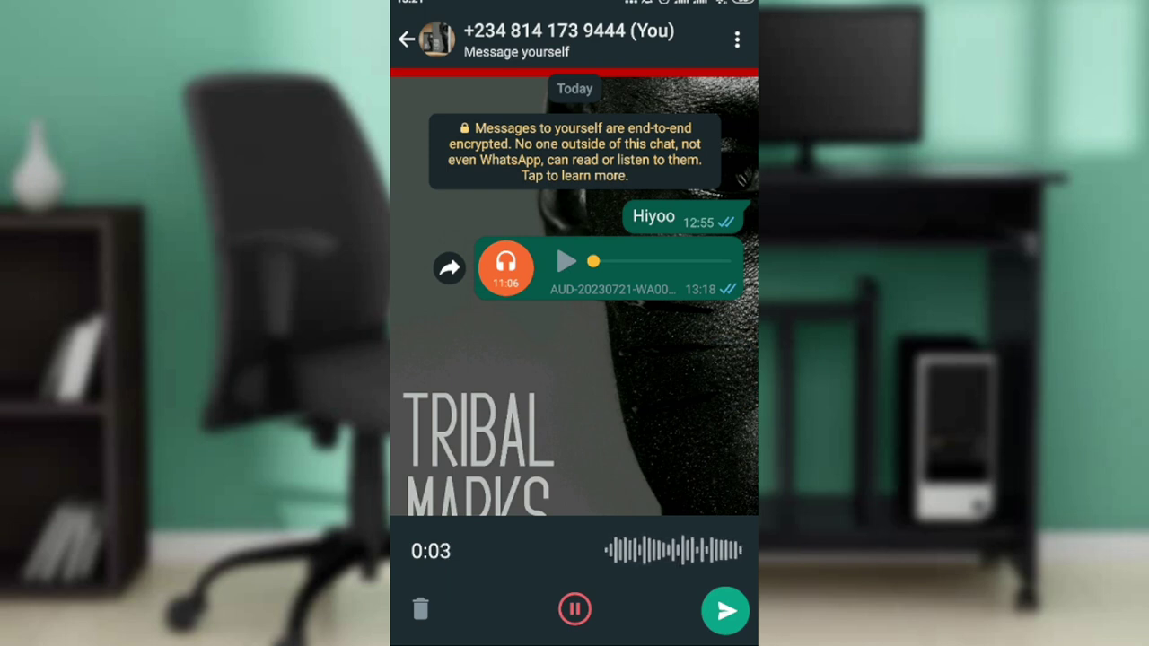
click(725, 610)
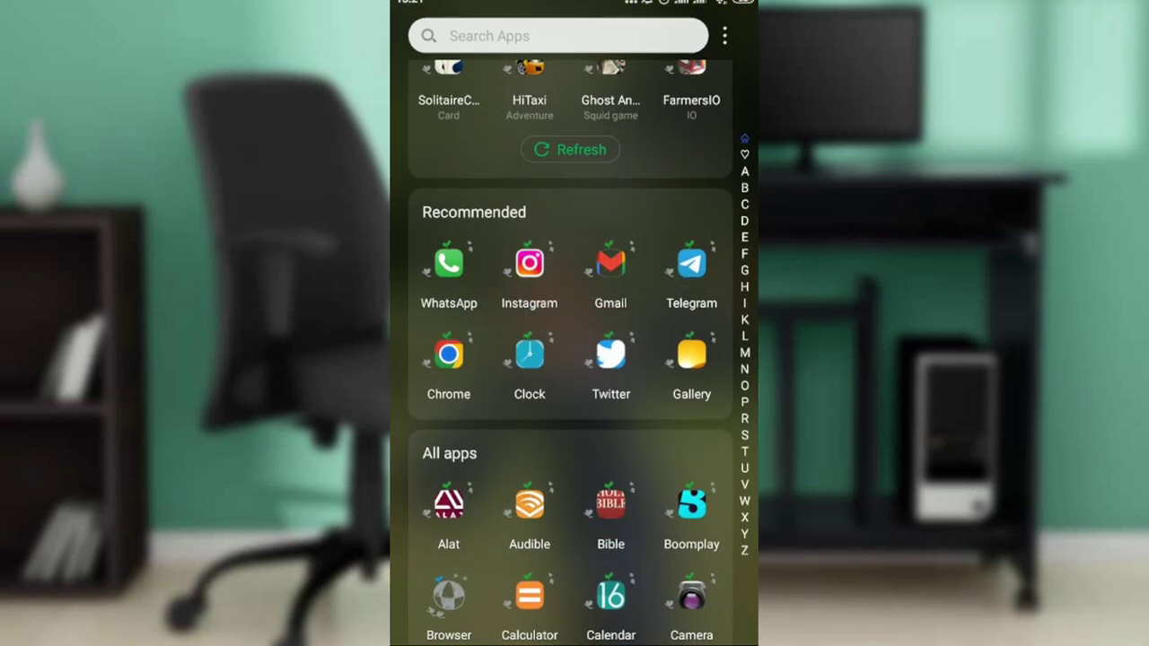
Search Settings for 'Manage app' and scroll the 90-app list down to WhatsApp.
scroll(570, 350, down, 5)
scroll(570, 350, down, 5)
scroll(570, 350, down, 5)
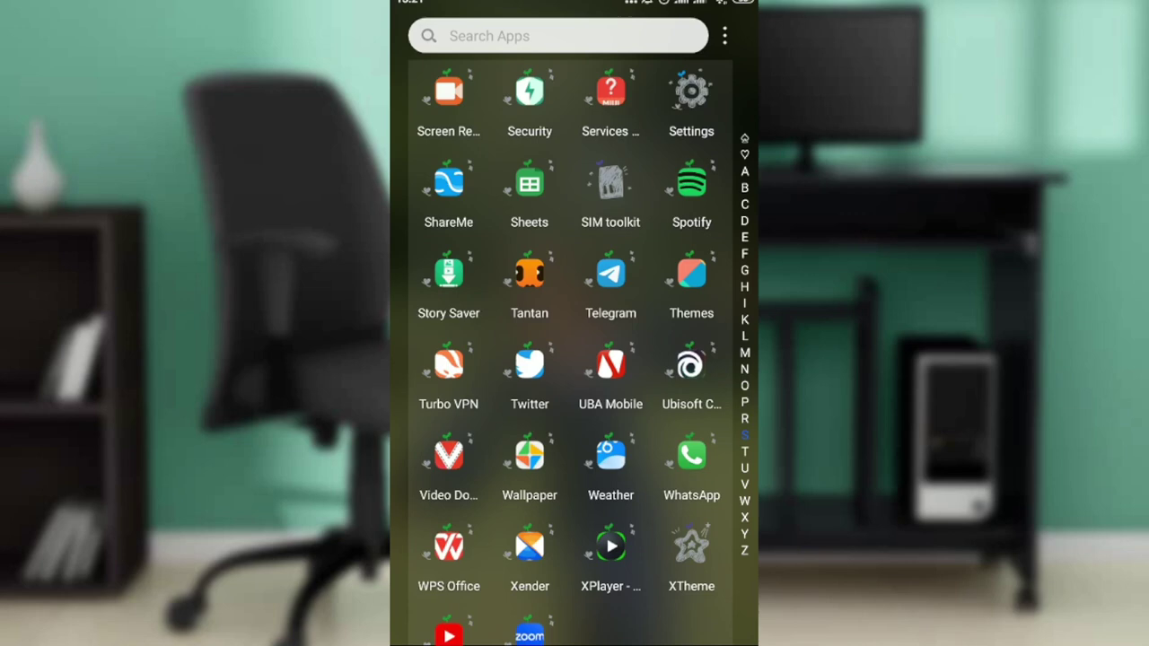
click(691, 148)
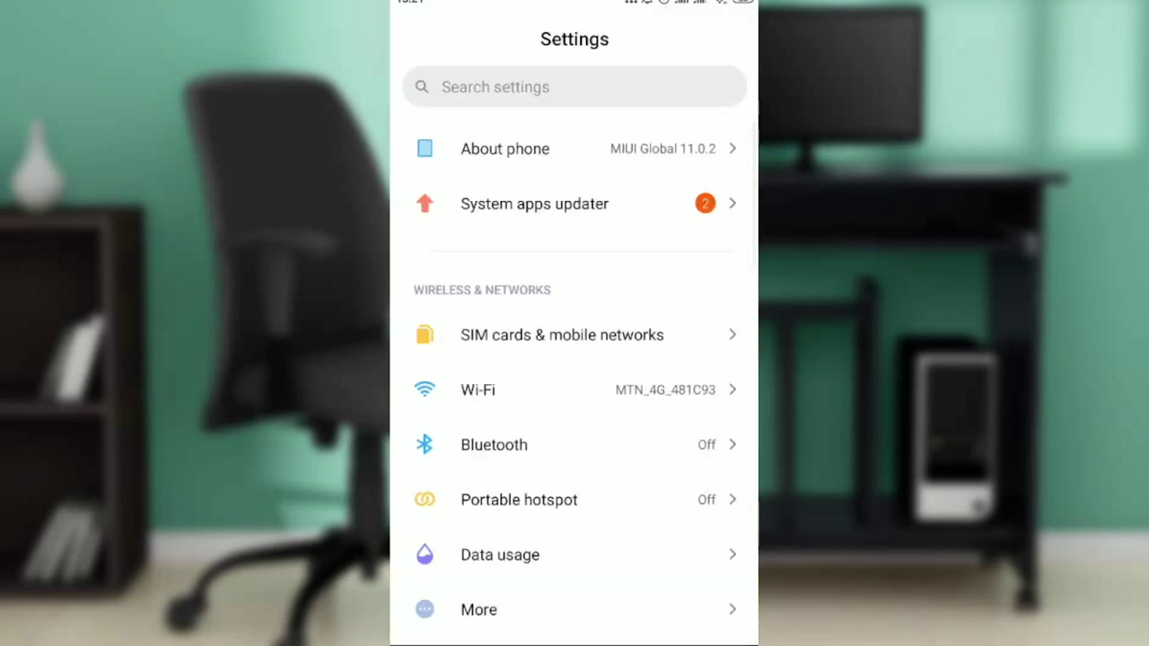
click(574, 86)
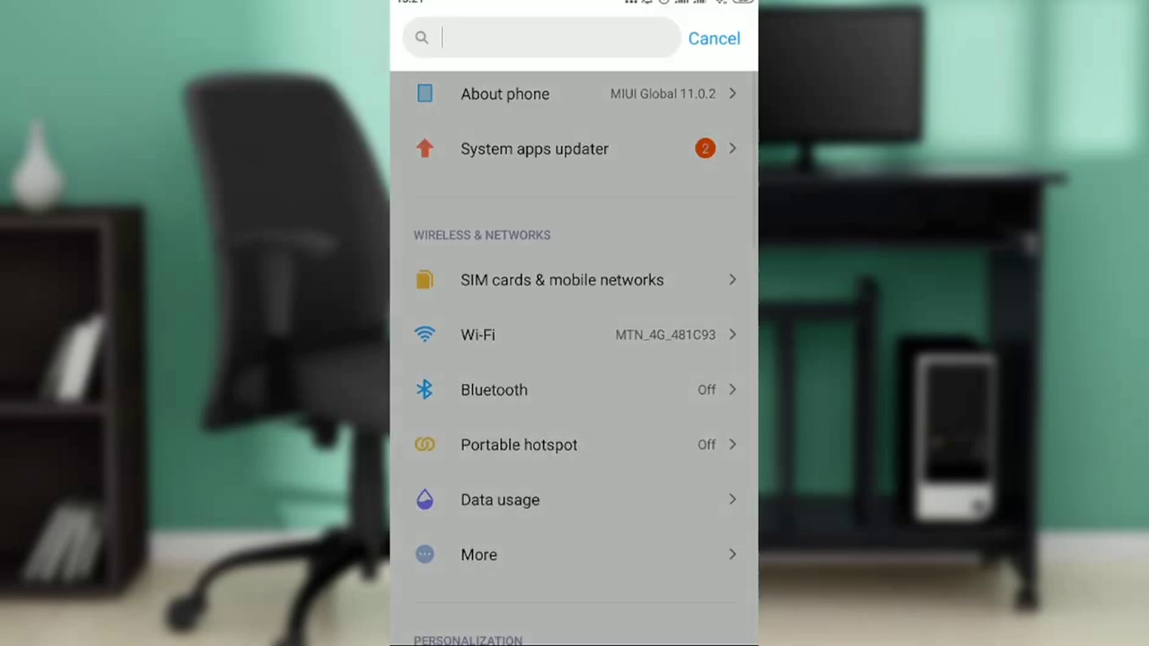
text(Manage)
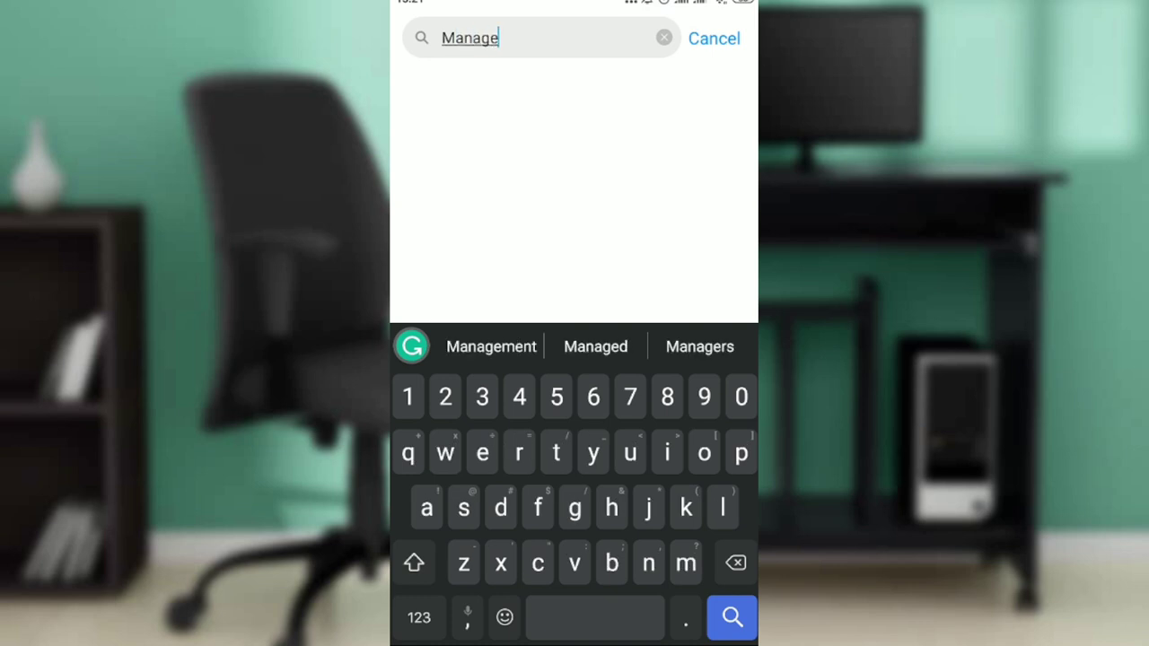
text( app)
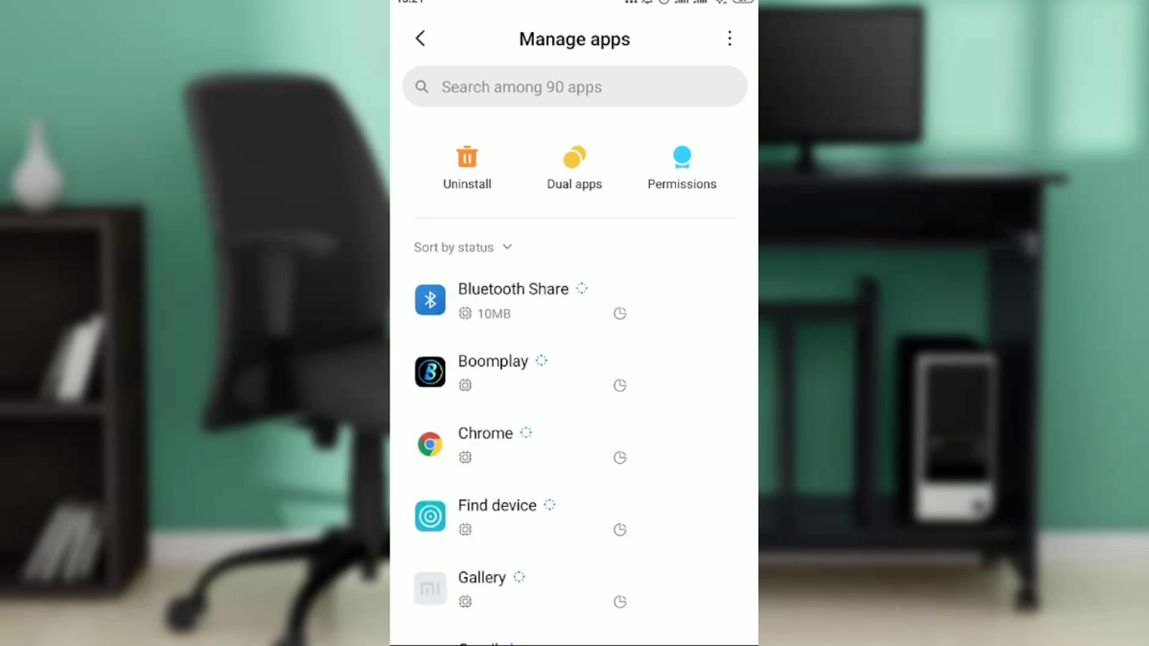
scroll(575, 422, down, 10)
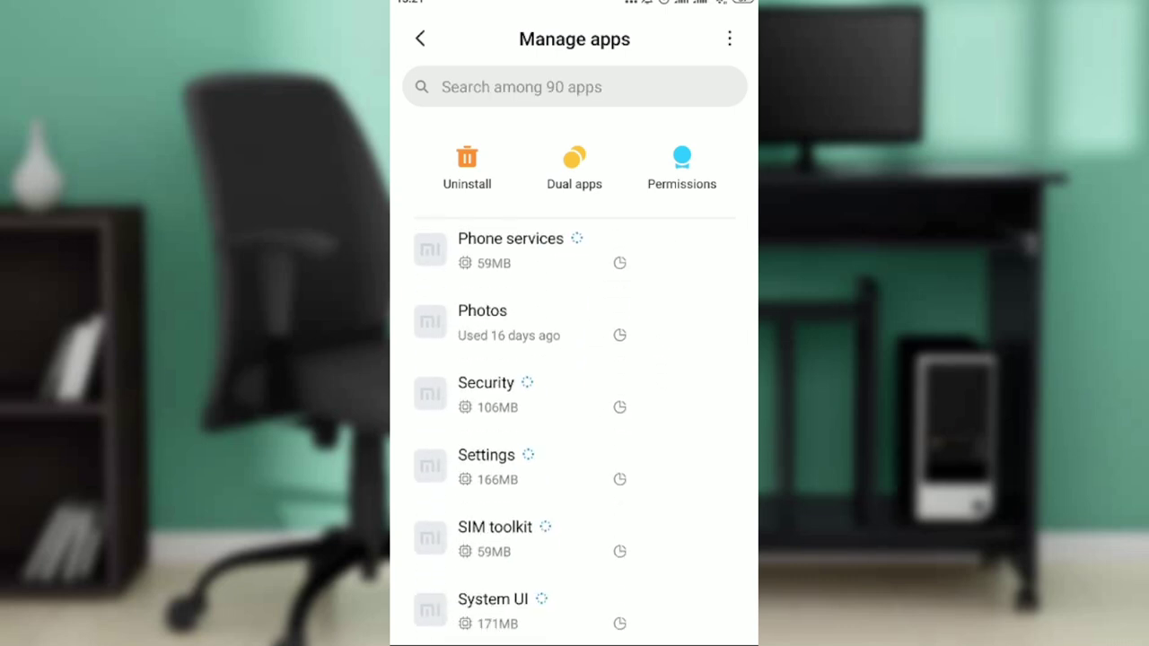
scroll(574, 422, down, 5)
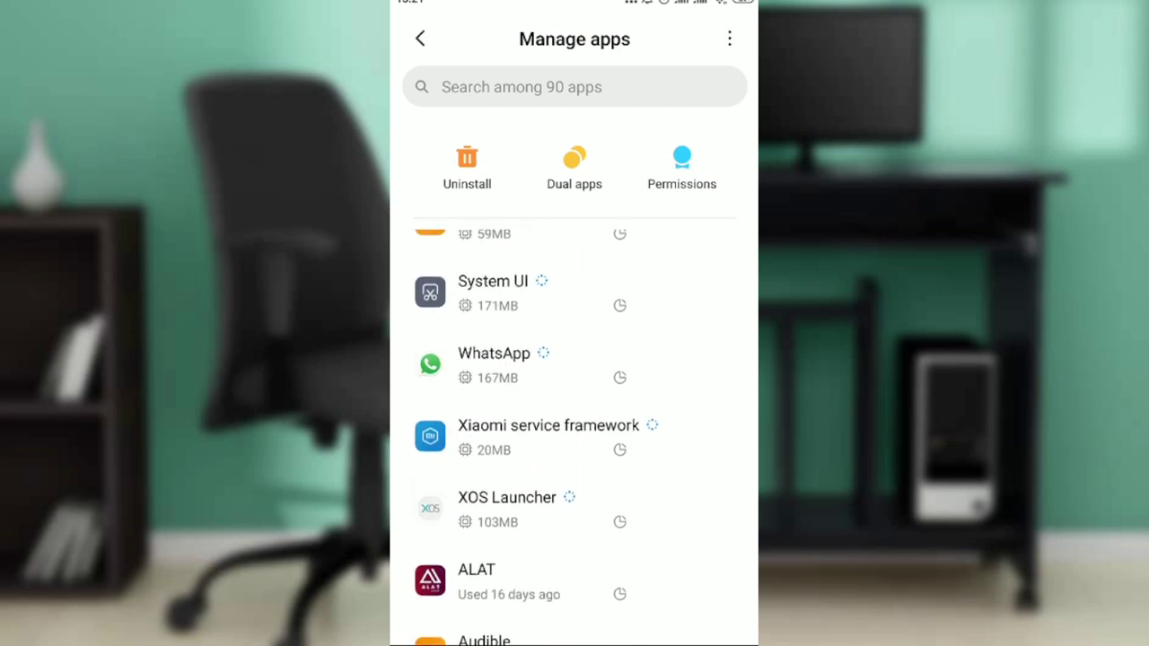
On WhatsApp's app info page, clear only the cache, leaving its data intact, then return to the apps list.
click(503, 363)
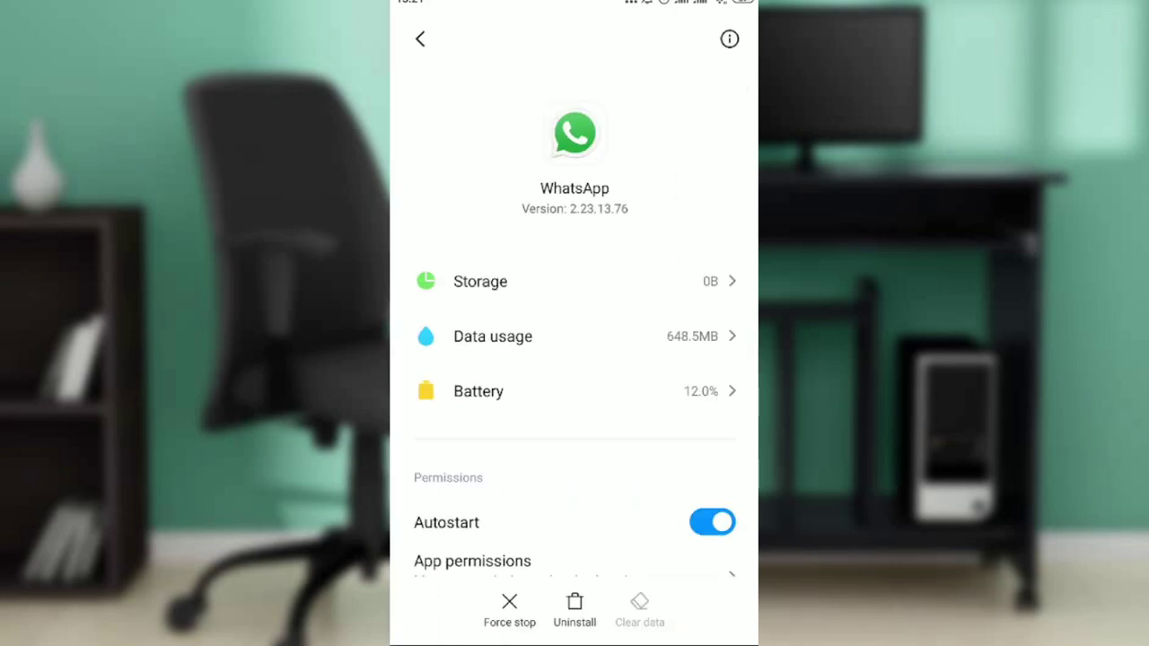
scroll(575, 359, down, 2)
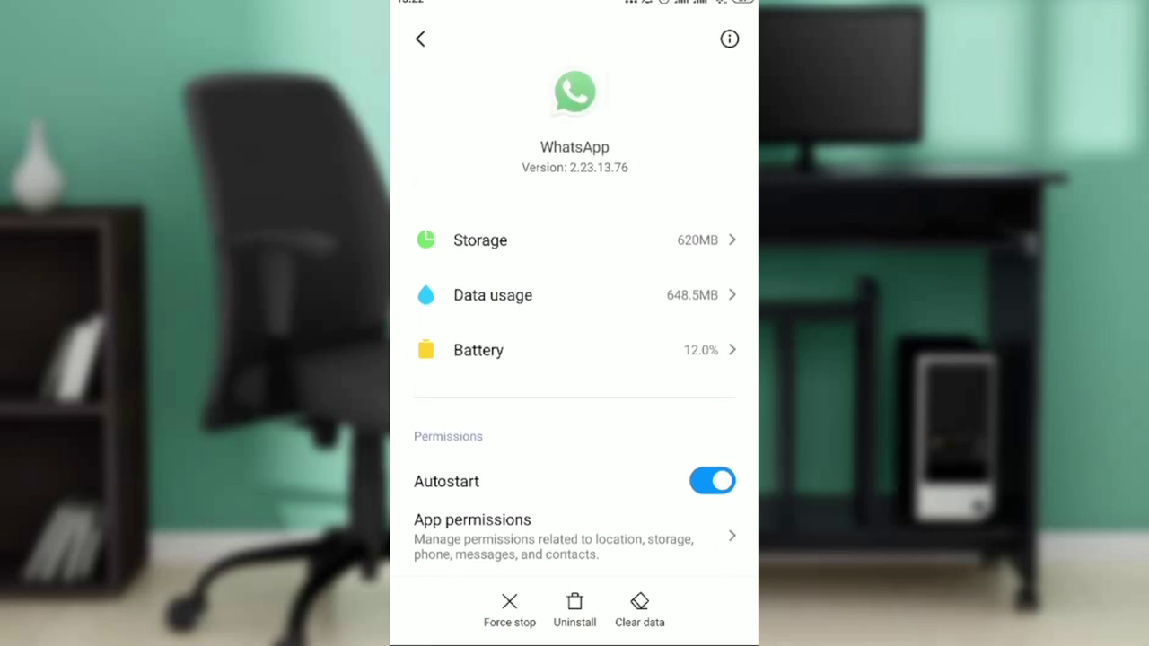
click(640, 611)
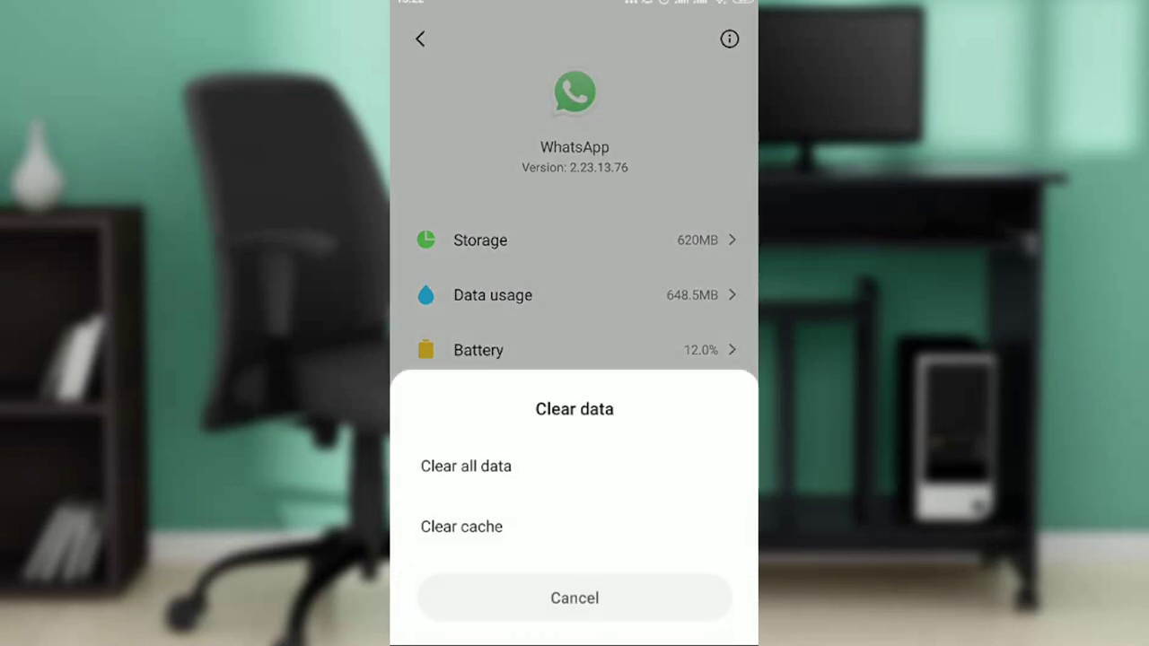
click(461, 527)
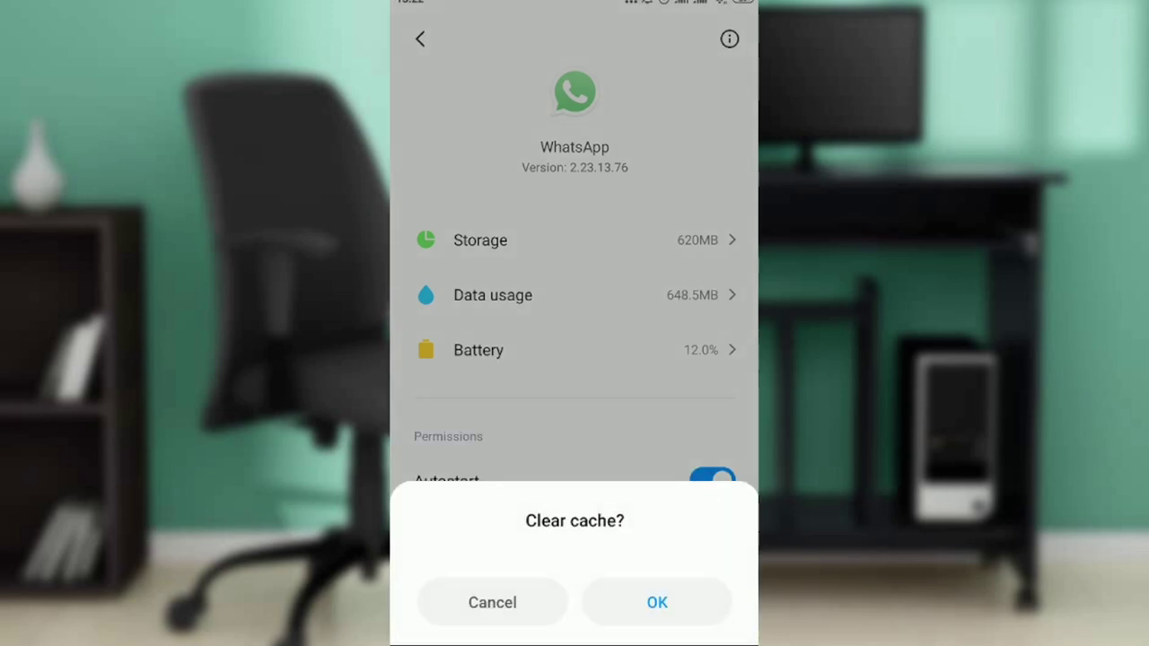
click(657, 598)
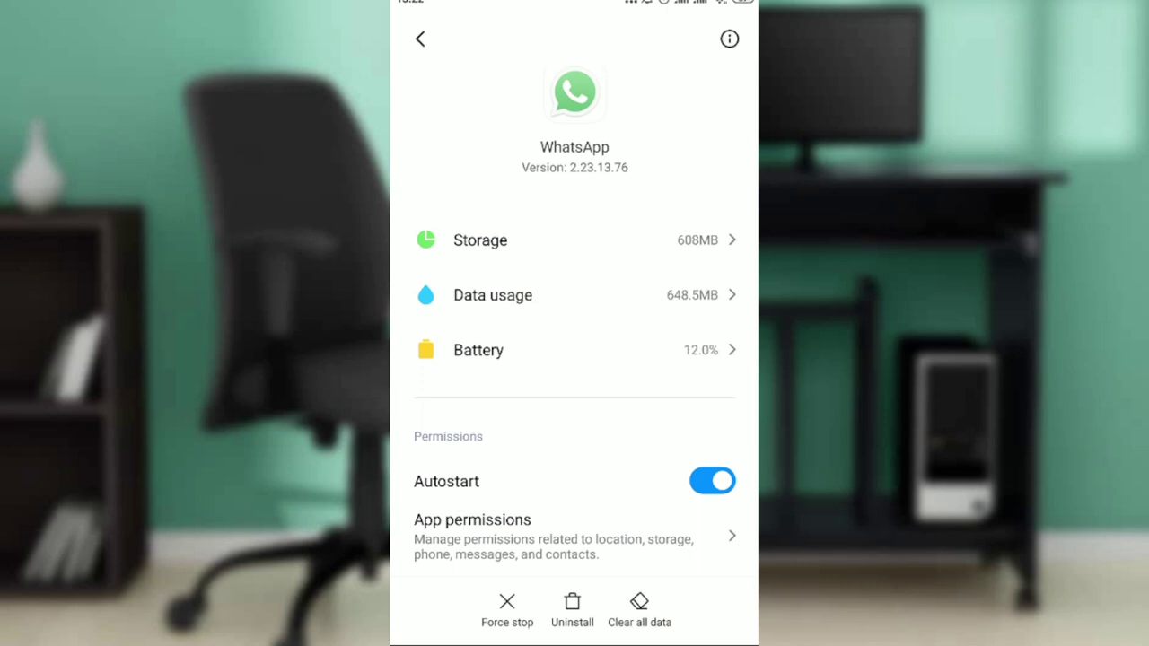
click(420, 38)
Go back to the app drawer and relaunch WhatsApp to test voice messages.
key(super)
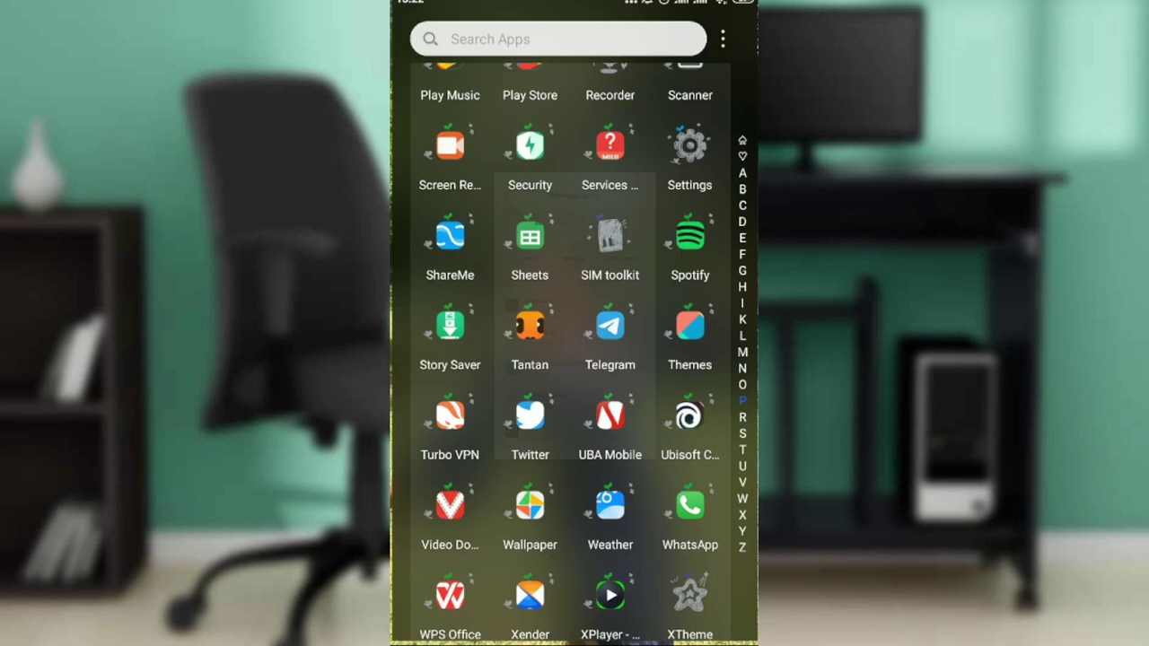
click(691, 508)
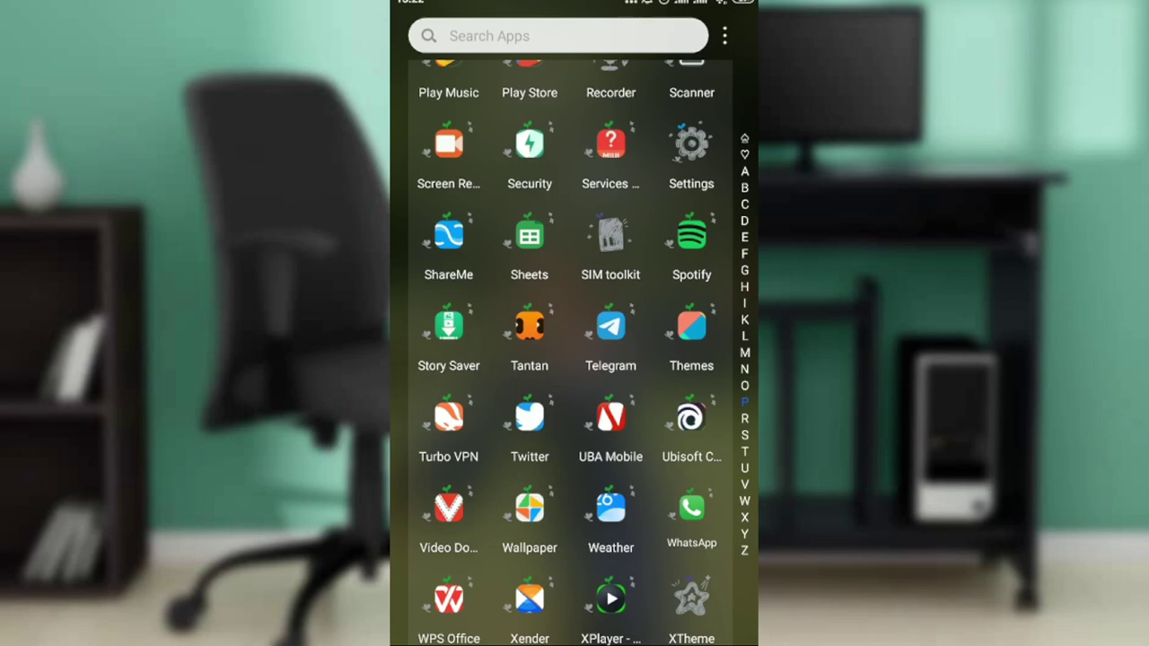